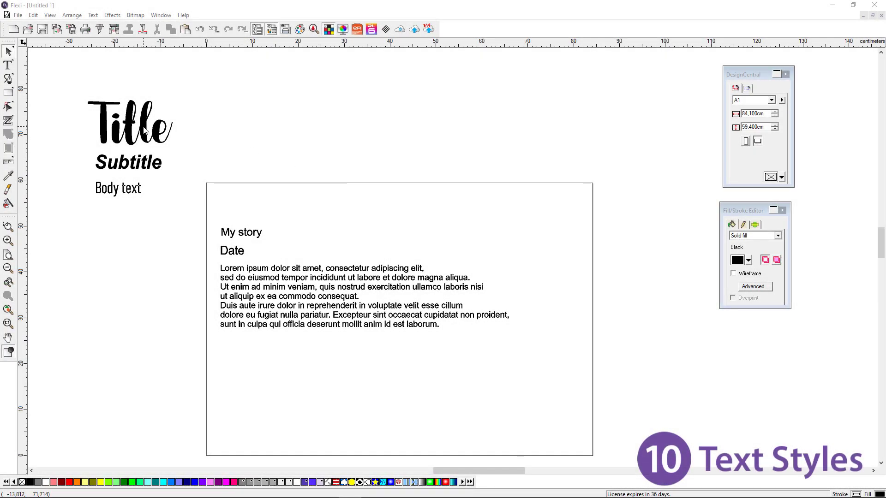
Step: Store the Title text's formatting as a named text style
click(144, 130)
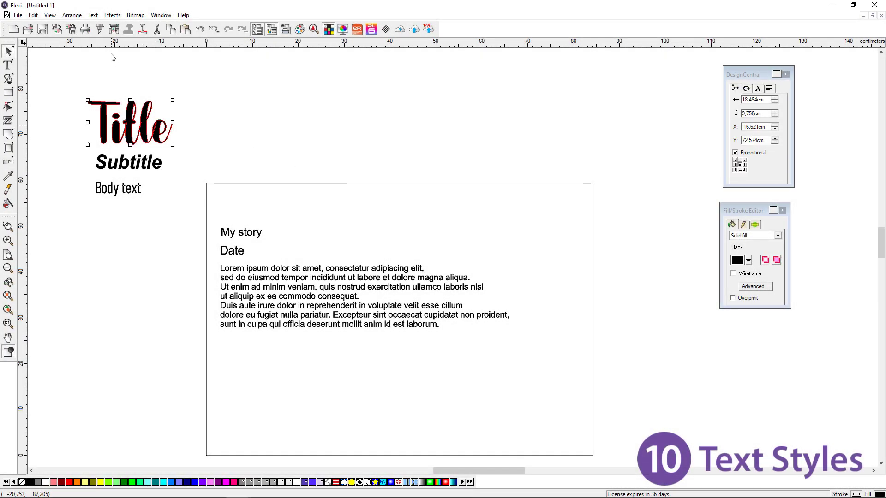
click(93, 14)
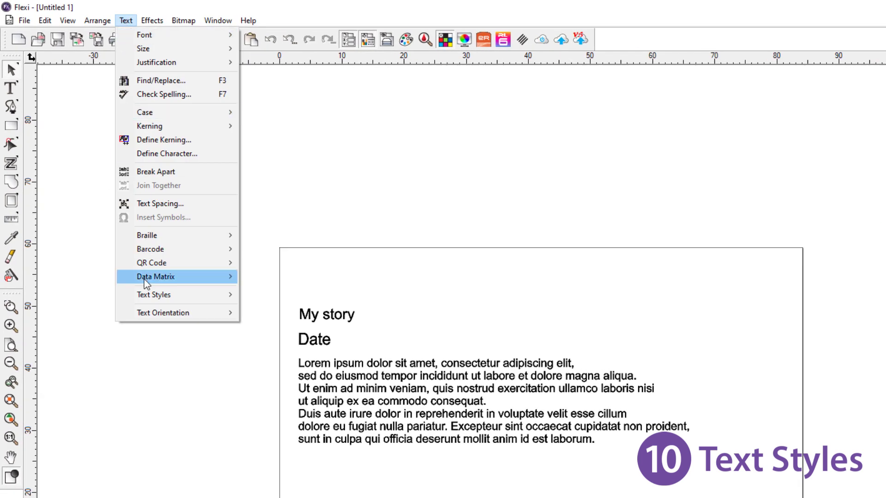
mouse_move(228, 296)
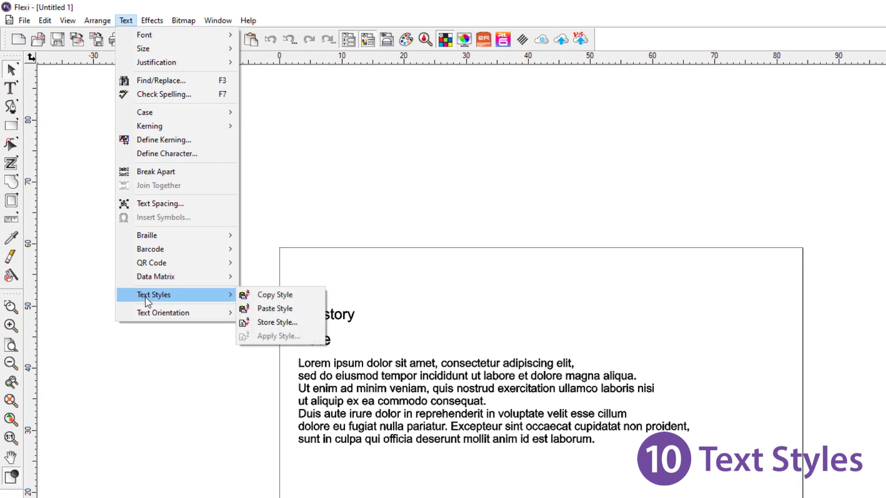
click(273, 326)
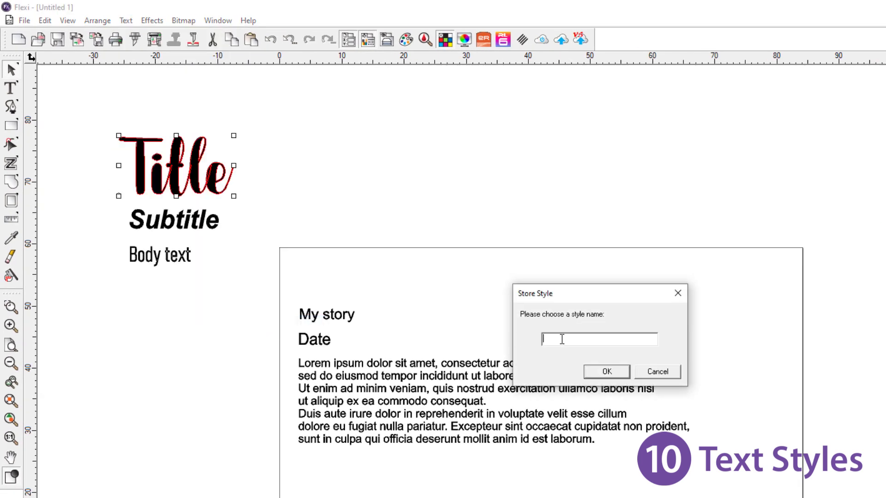
click(606, 372)
Step: Store the Subtitle text's formatting as a text style named 'Subtitle'
click(174, 220)
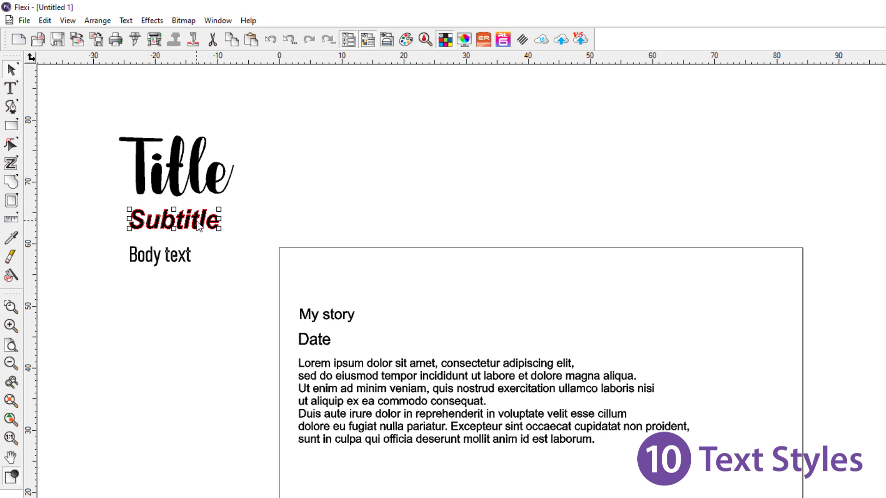
click(126, 21)
mouse_move(178, 295)
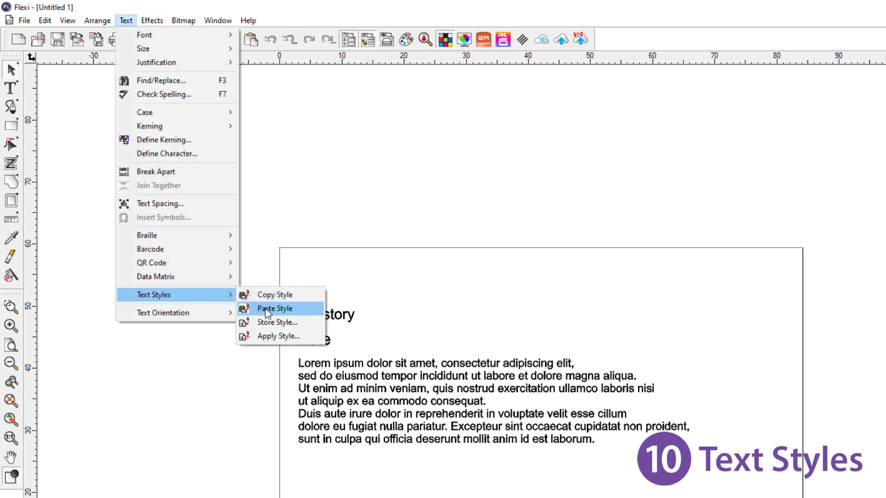
click(273, 322)
text(Subtitle)
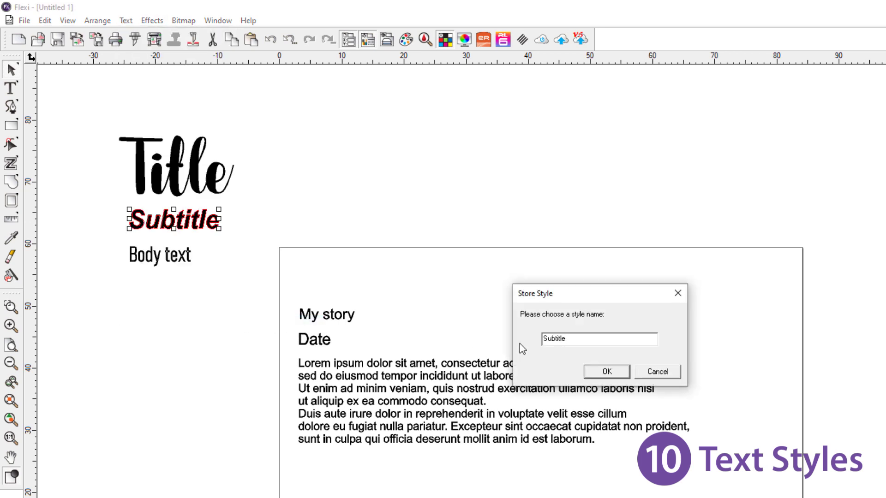
click(599, 372)
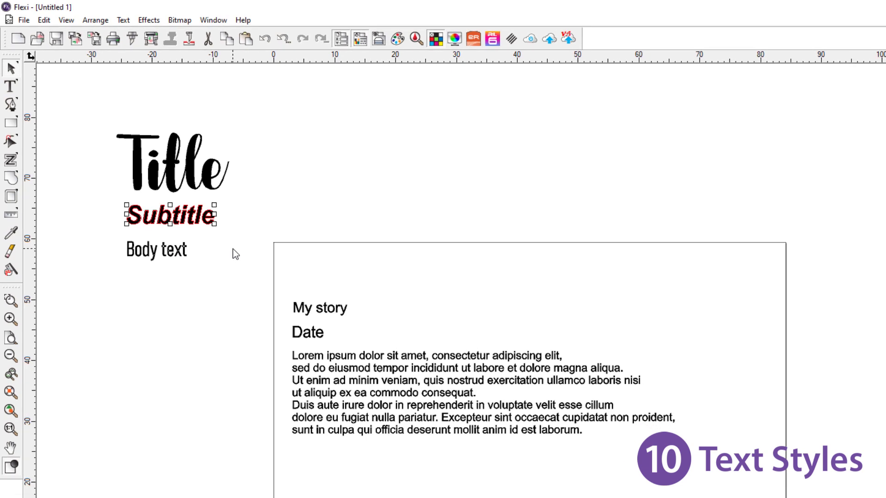
Step: Apply the stored Title style to the My story heading
click(314, 316)
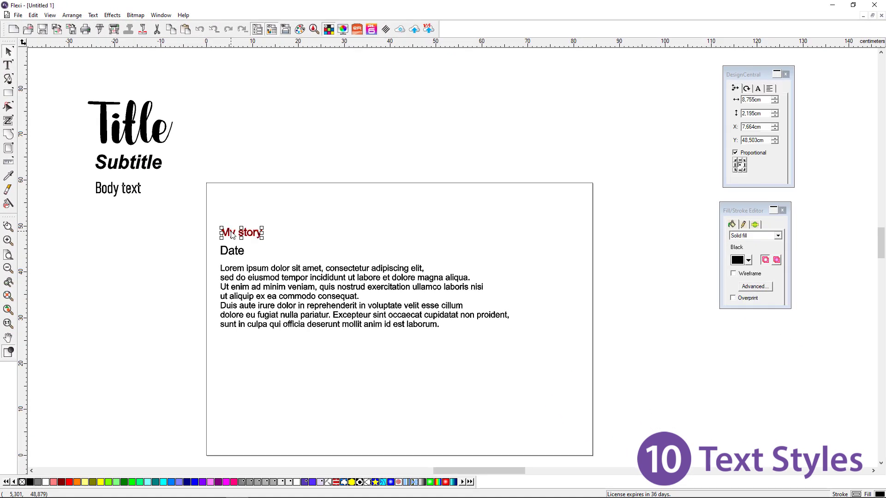
right_click(232, 234)
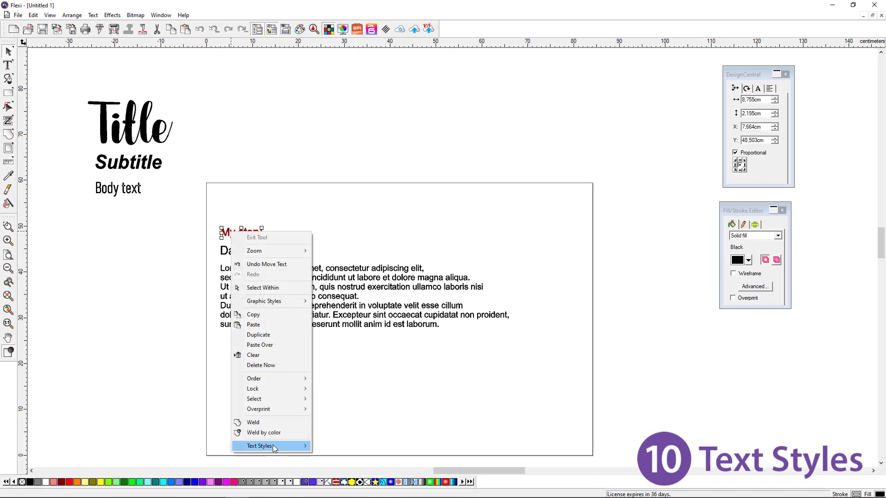
mouse_move(273, 444)
click(339, 476)
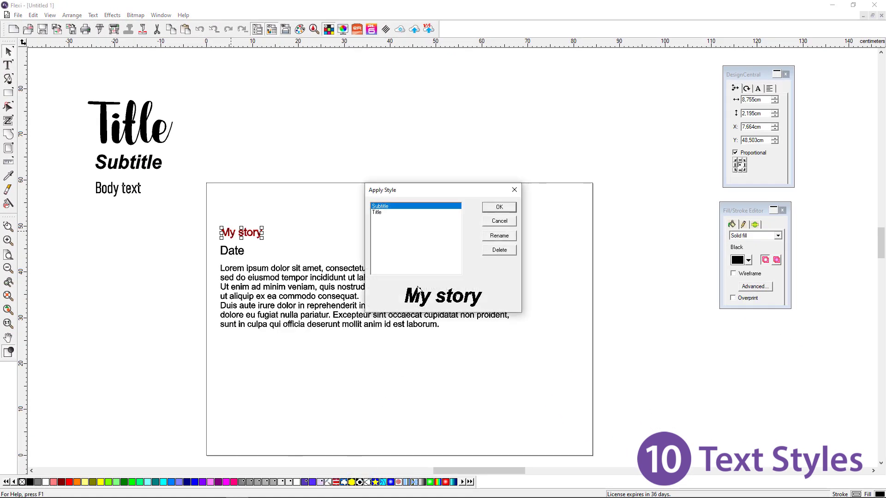
click(378, 213)
click(499, 206)
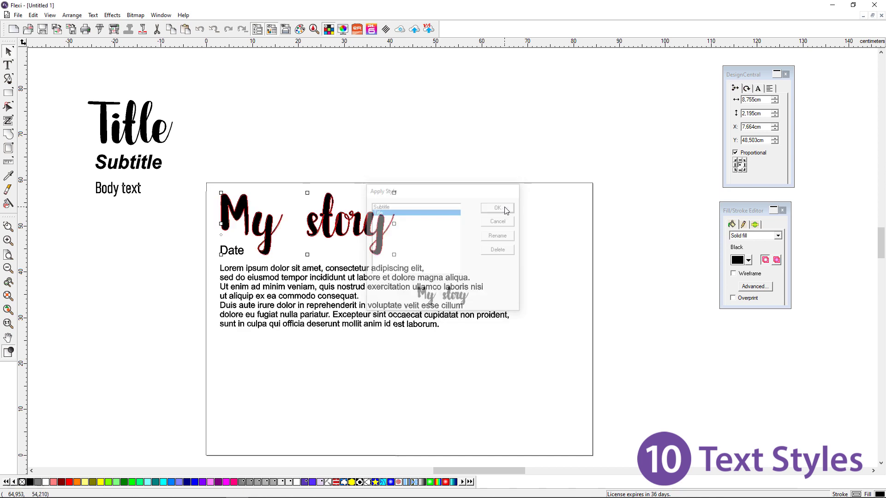
Step: Apply the stored Subtitle style to the Date line
right_click(236, 253)
mouse_move(259, 464)
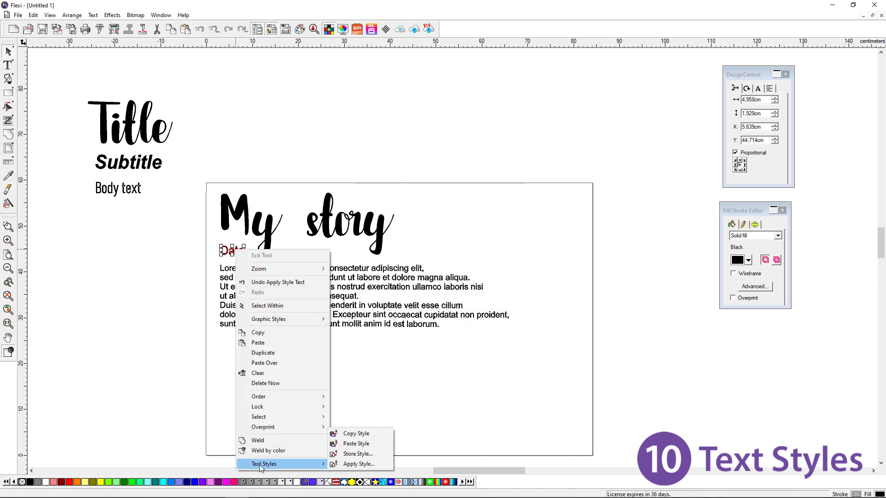
click(366, 462)
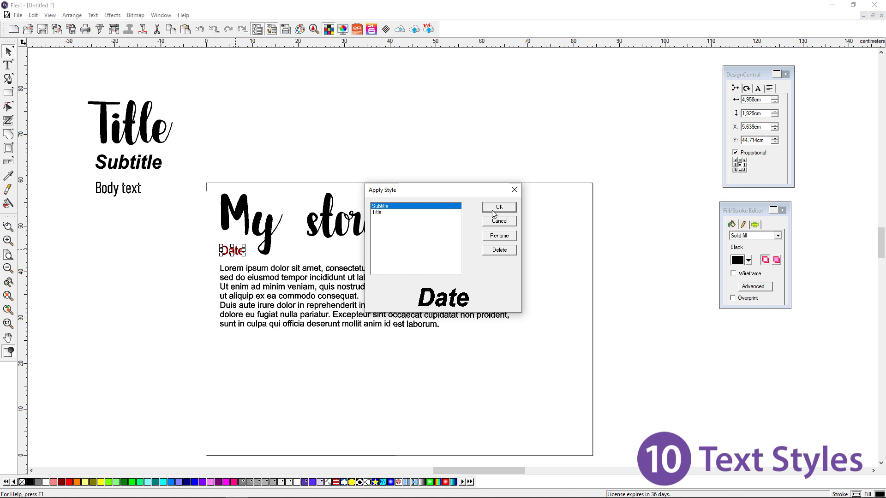
click(494, 210)
Step: Copy the Body text formatting so it can go onto the Lorem ipsum paragraph
click(307, 295)
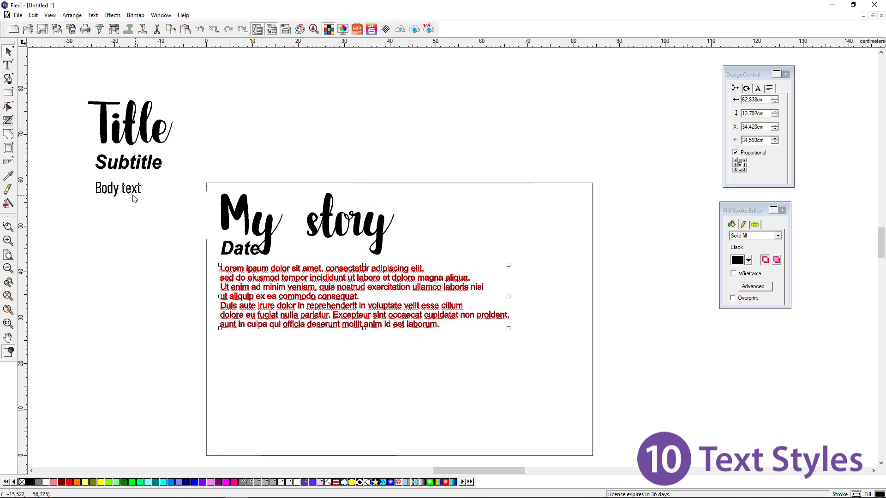
click(130, 190)
right_click(131, 189)
mouse_move(155, 404)
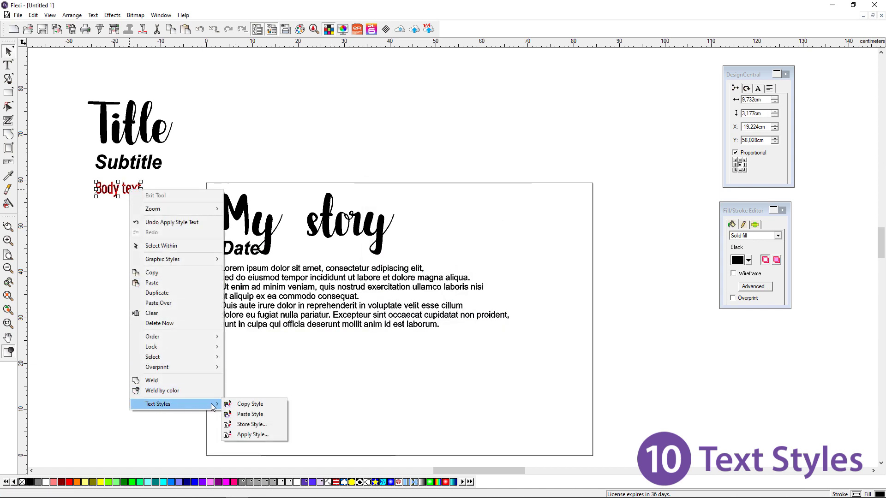
click(253, 348)
click(268, 274)
right_click(268, 274)
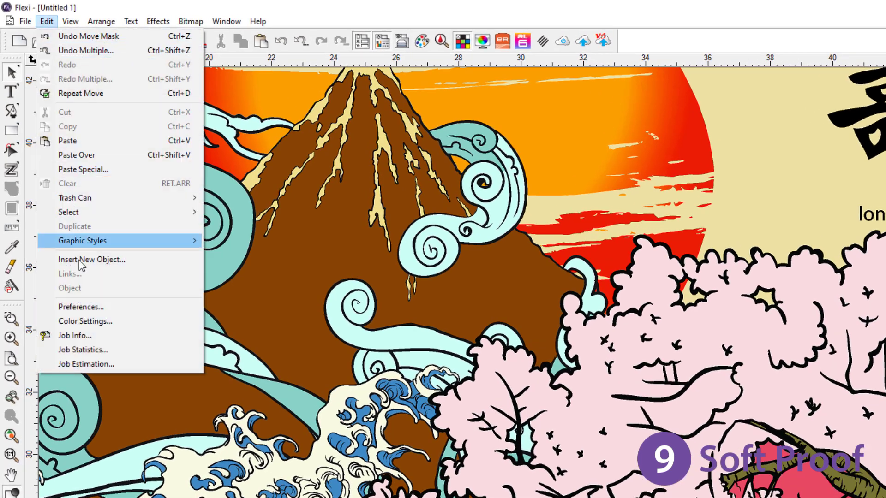
click(86, 321)
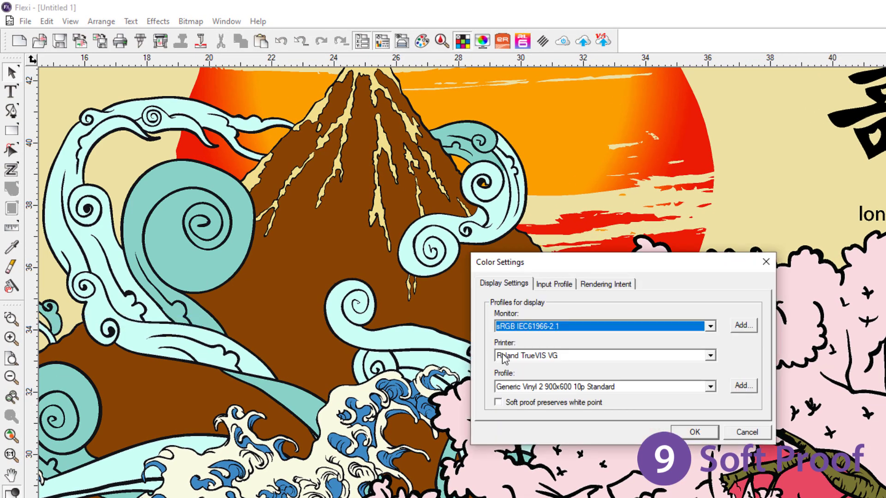
click(559, 356)
click(558, 373)
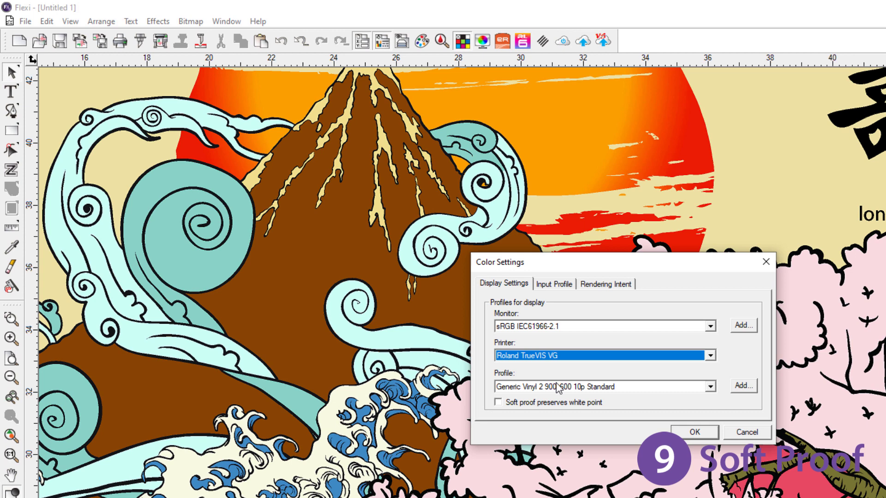
click(559, 387)
click(559, 396)
click(559, 284)
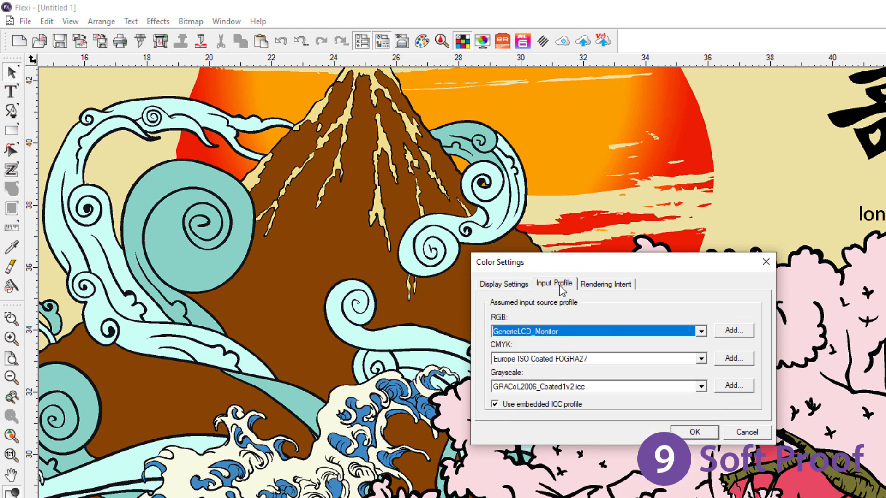
click(562, 331)
click(564, 337)
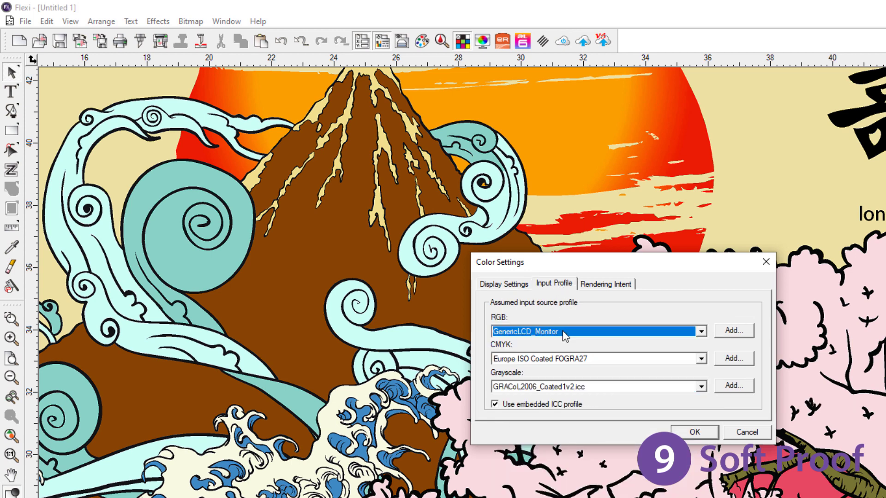
click(567, 361)
click(568, 366)
click(605, 283)
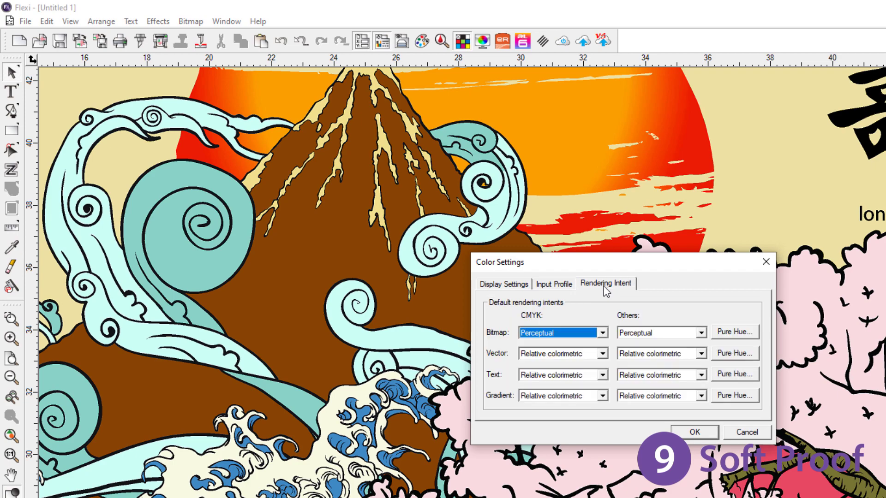
click(695, 432)
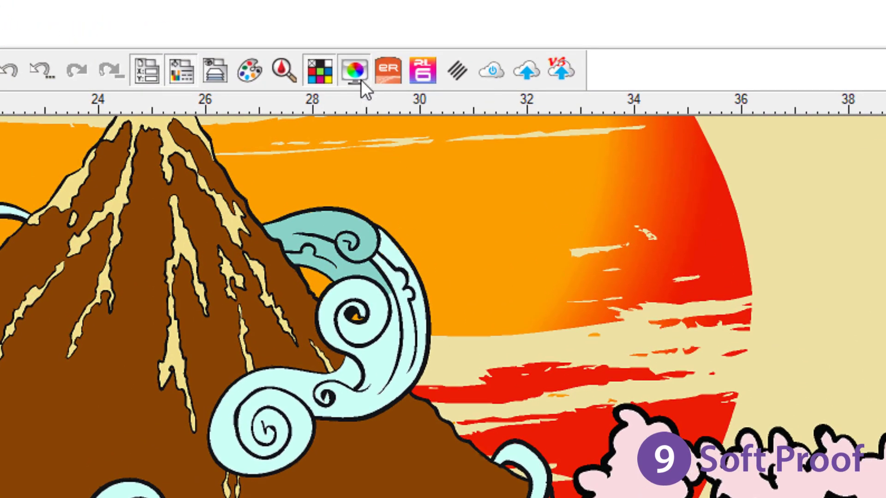
Step: Toggle the soft-proof preview on, off and back on to compare the Fuji artwork's colours
click(361, 81)
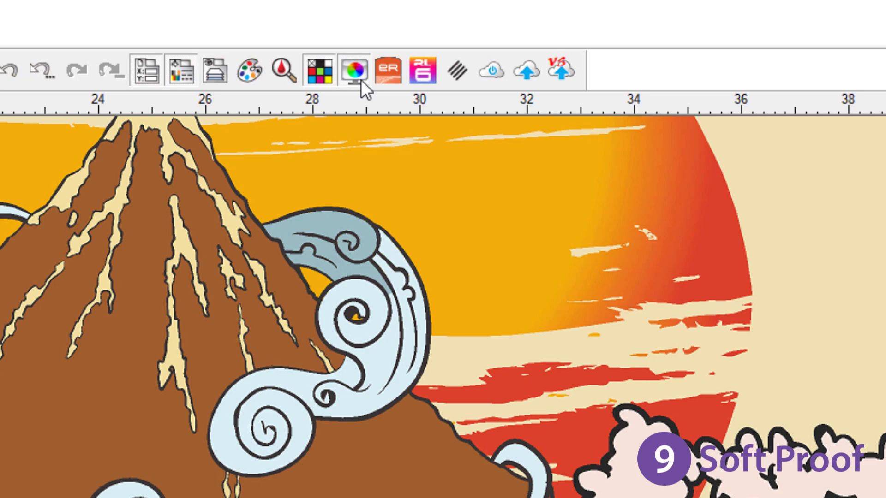
click(360, 79)
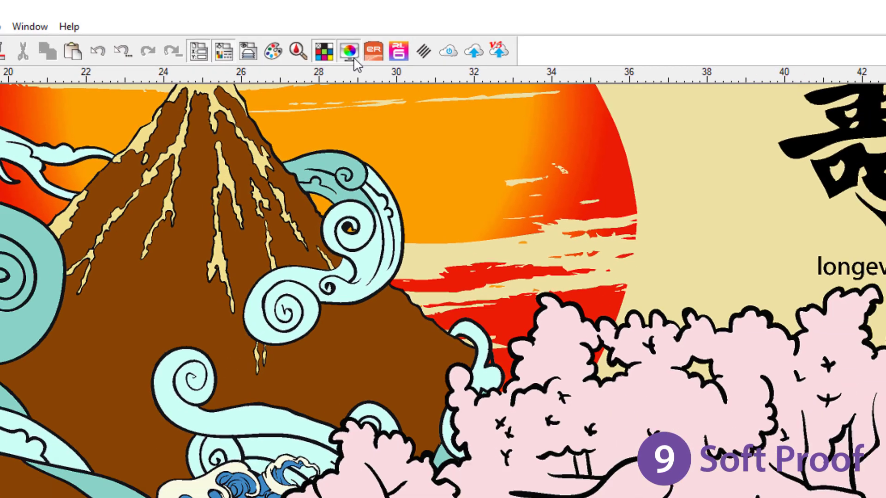
click(354, 58)
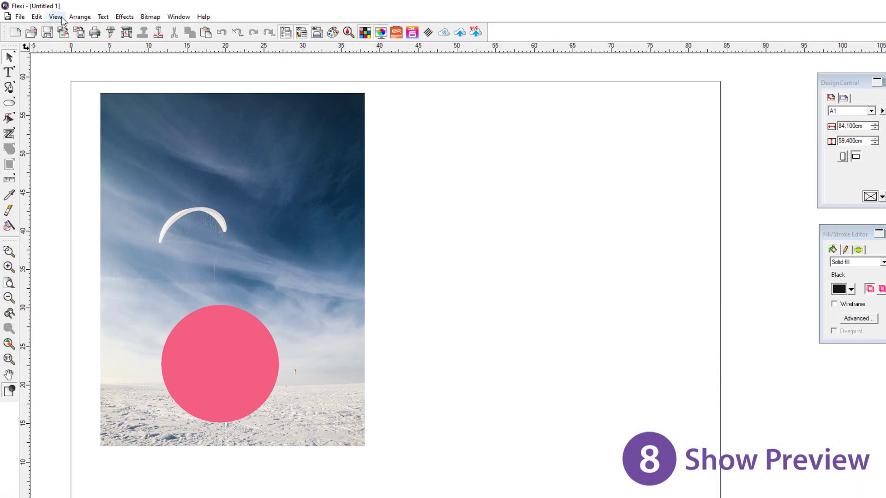
Step: Turn on Show Preview, nudge the pink circle higher, and select it with the photo for masking
click(48, 12)
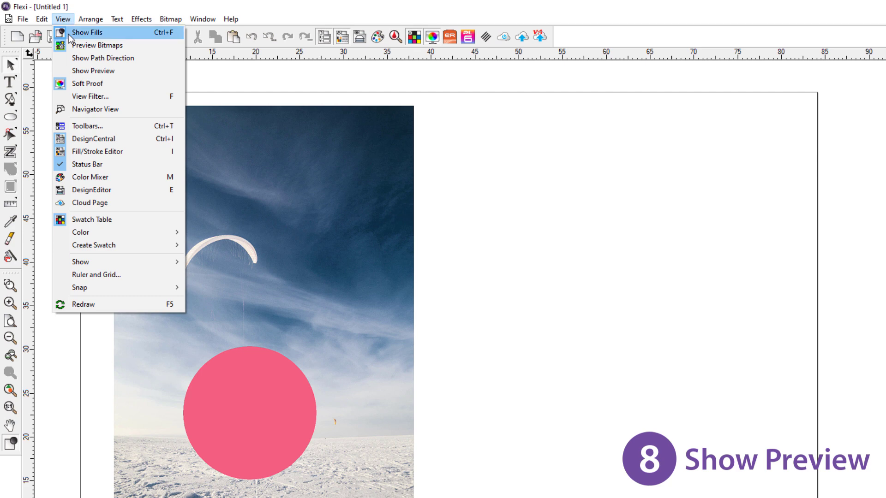
click(72, 69)
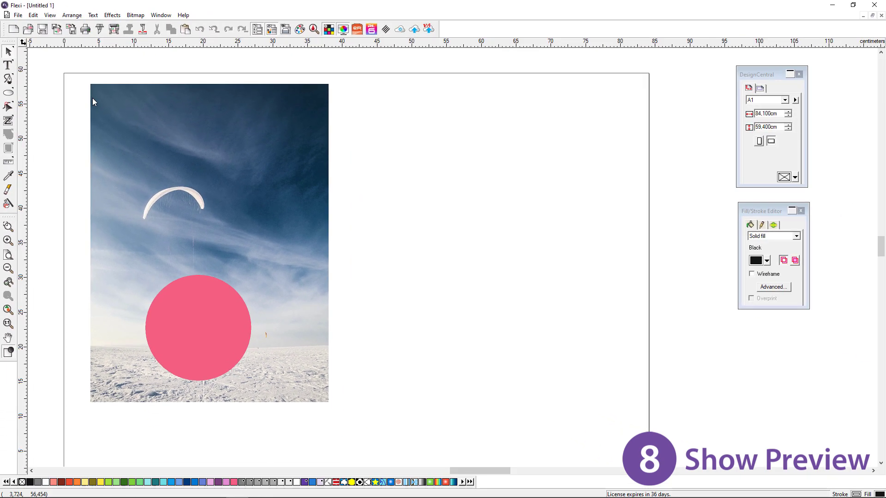
click(210, 321)
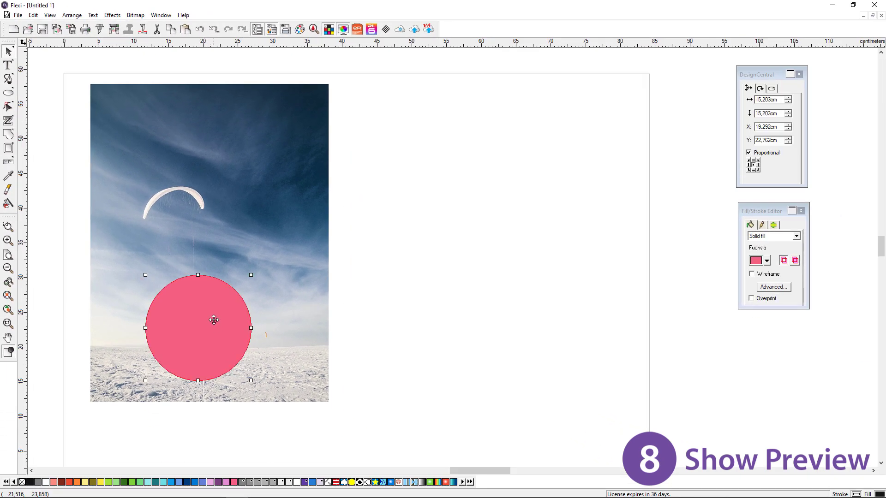
mouse_move(214, 322)
mouse_down()
mouse_move(210, 261)
mouse_move(190, 211)
mouse_move(202, 341)
mouse_move(257, 335)
mouse_move(230, 316)
mouse_move(201, 318)
mouse_move(208, 320)
mouse_up()
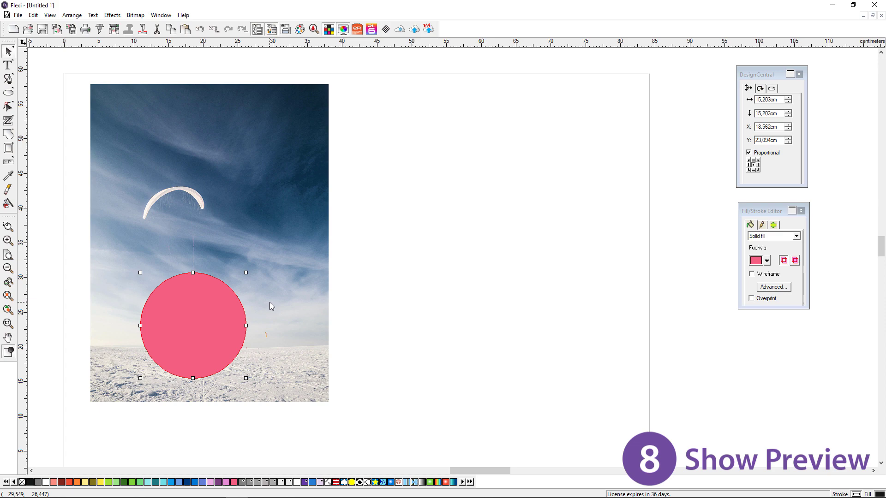
shift+click(289, 297)
right_click(290, 297)
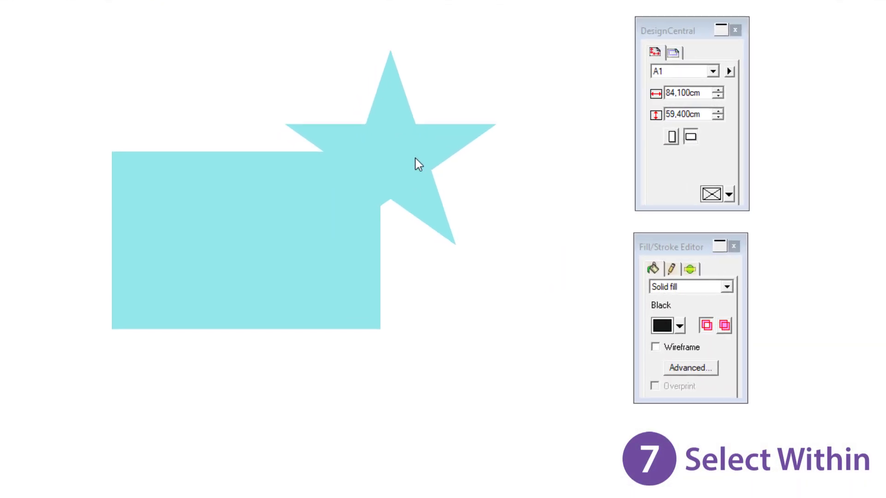
Step: Select the star within the welded shape and raise its point count from five to nine
click(415, 159)
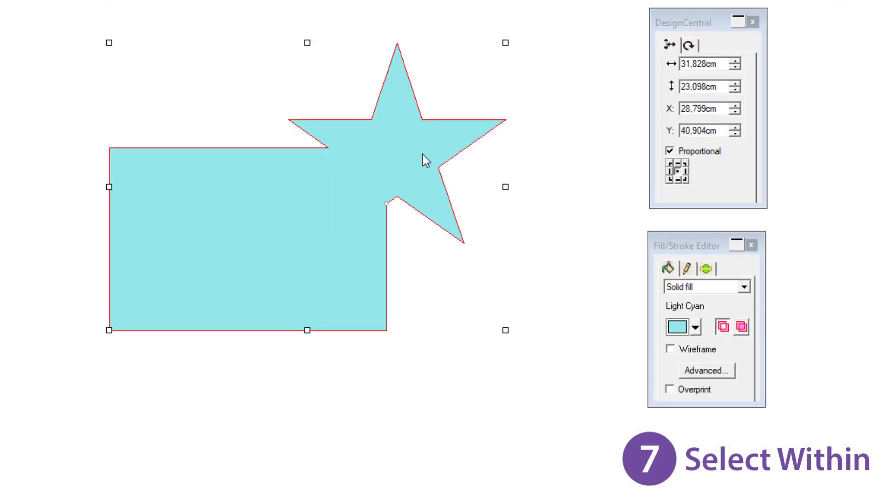
right_click(415, 158)
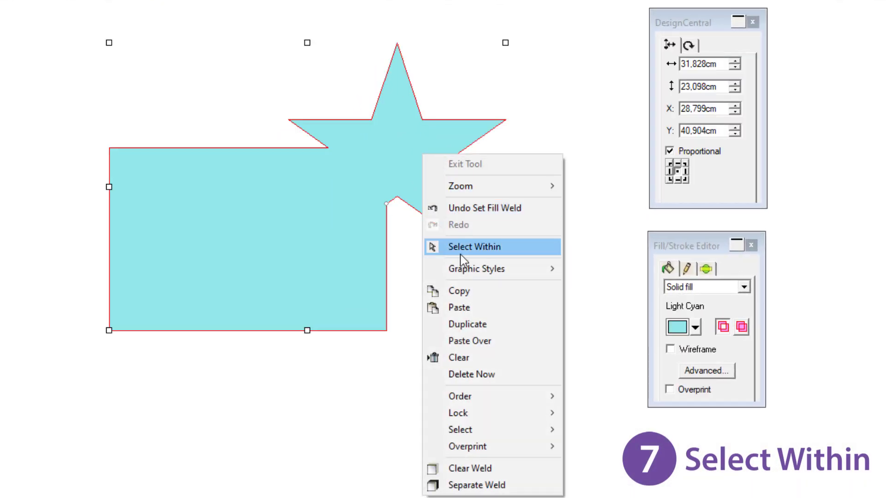
click(460, 257)
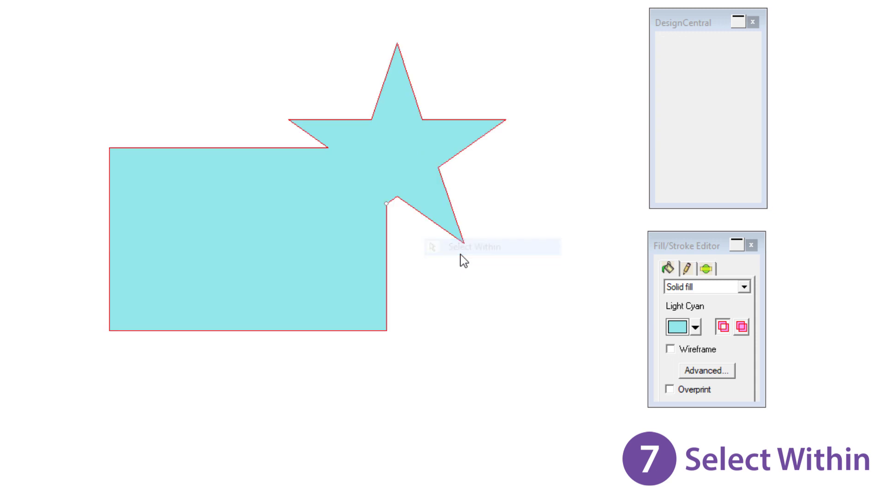
click(427, 167)
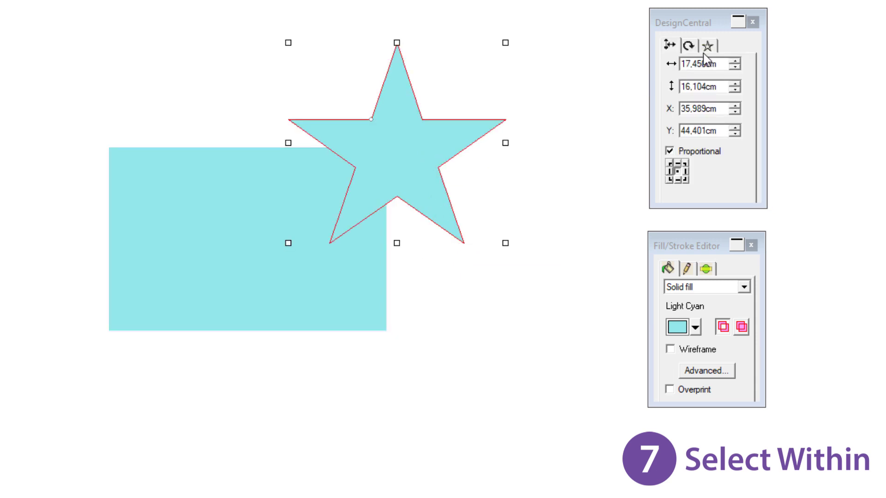
click(707, 46)
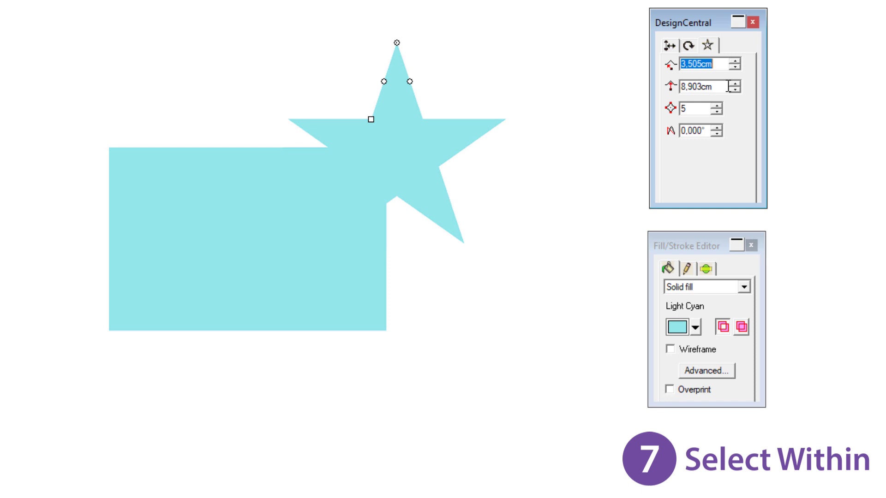
click(717, 106)
click(716, 107)
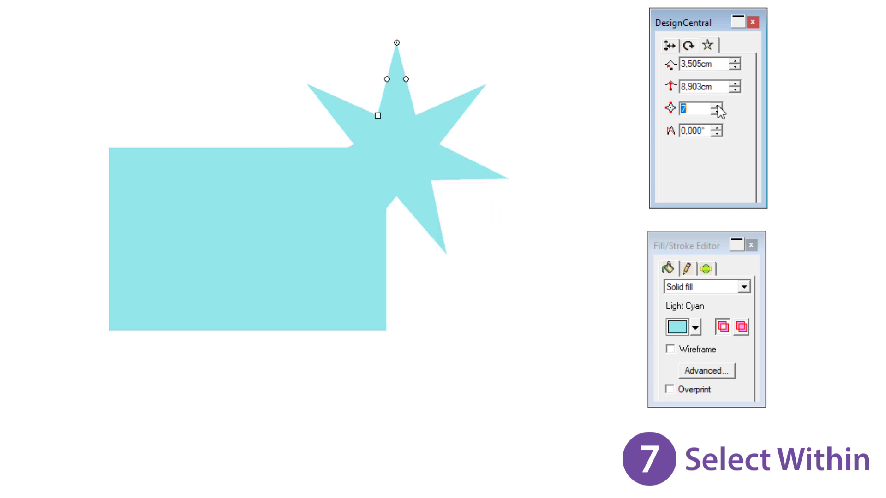
click(717, 106)
click(716, 106)
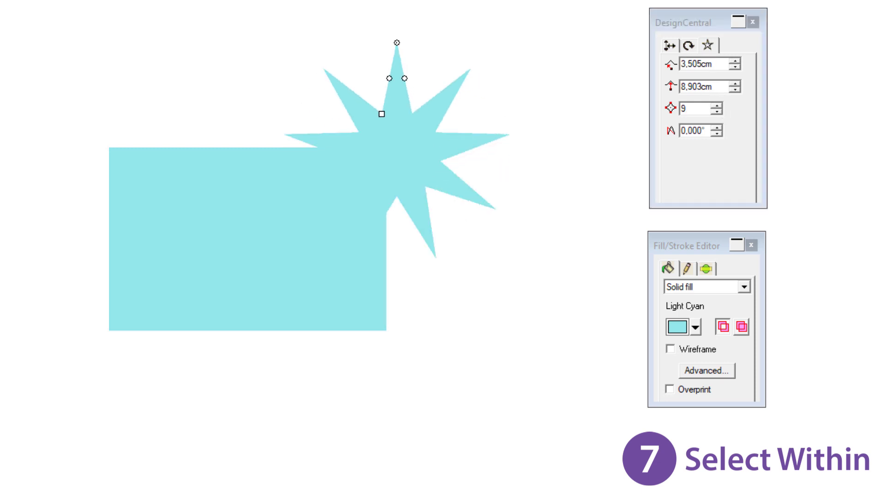
click(109, 74)
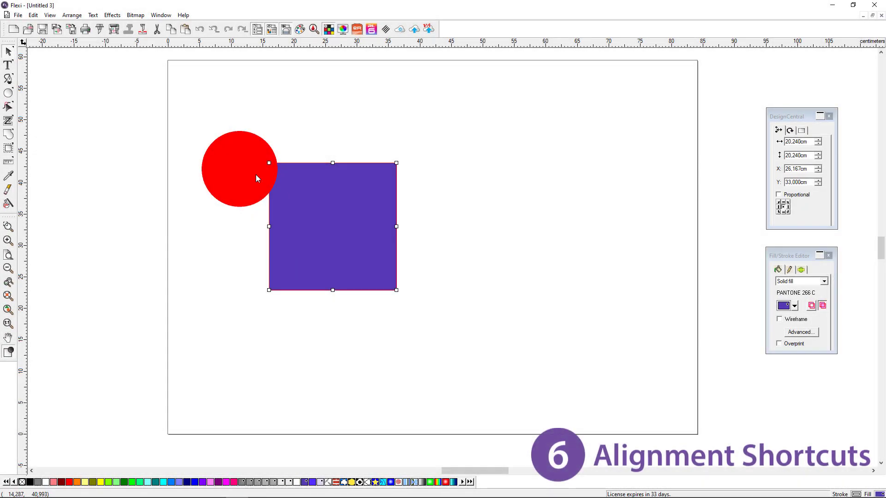
Step: Select the purple square and red circle and align both centres with the keyboard shortcut
shift+click(250, 173)
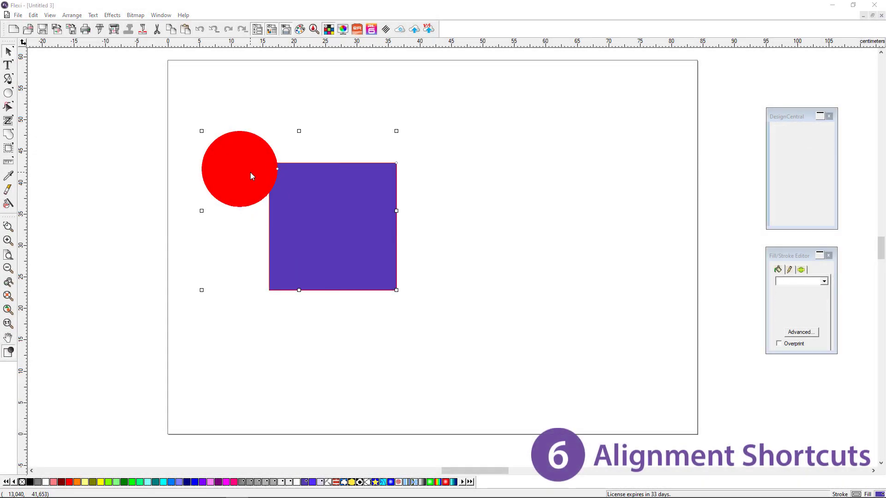
click(80, 18)
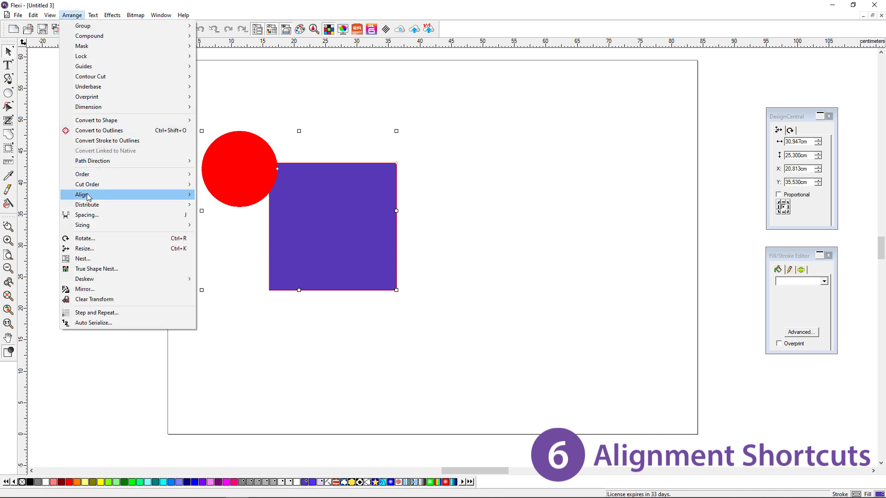
mouse_move(88, 196)
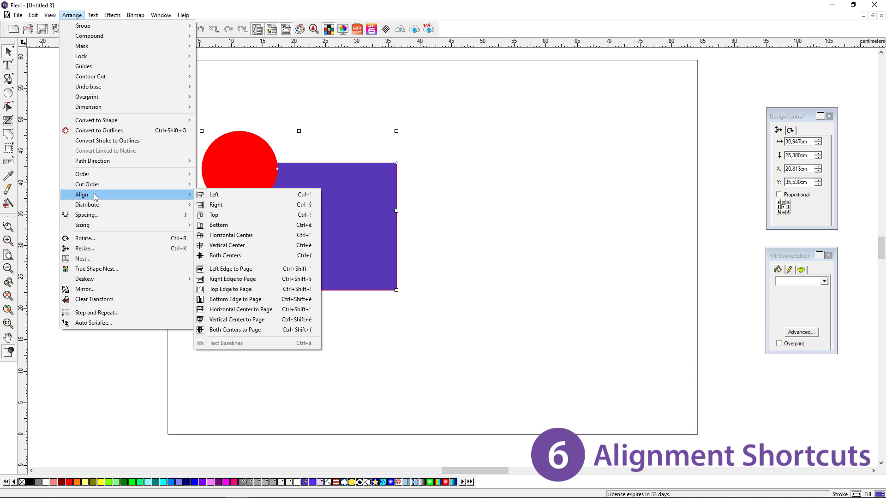
click(43, 195)
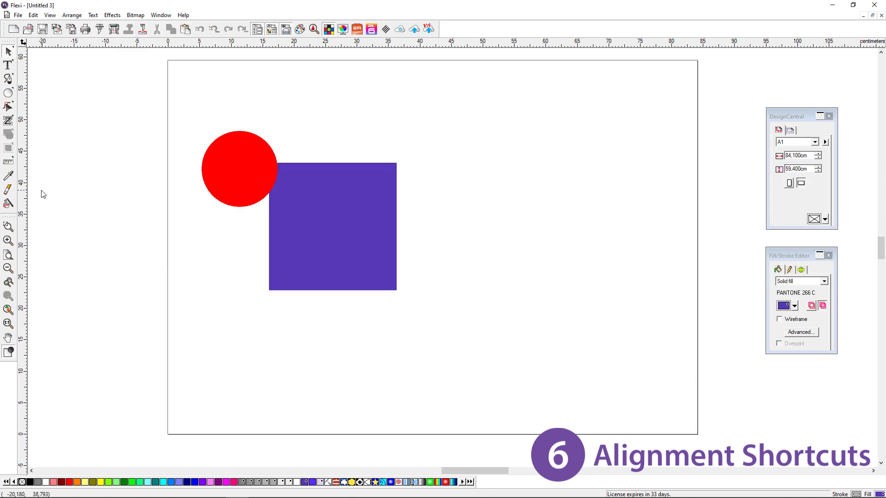
click(317, 237)
shift+click(226, 165)
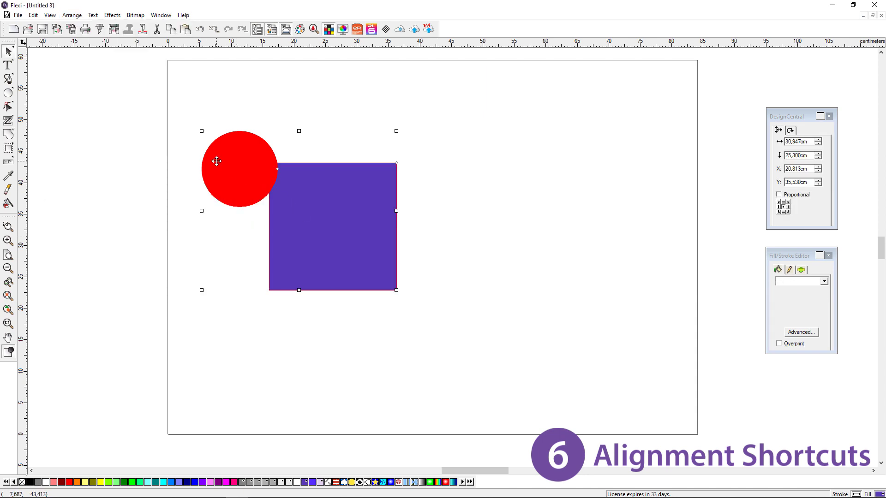
key(c)
key(e)
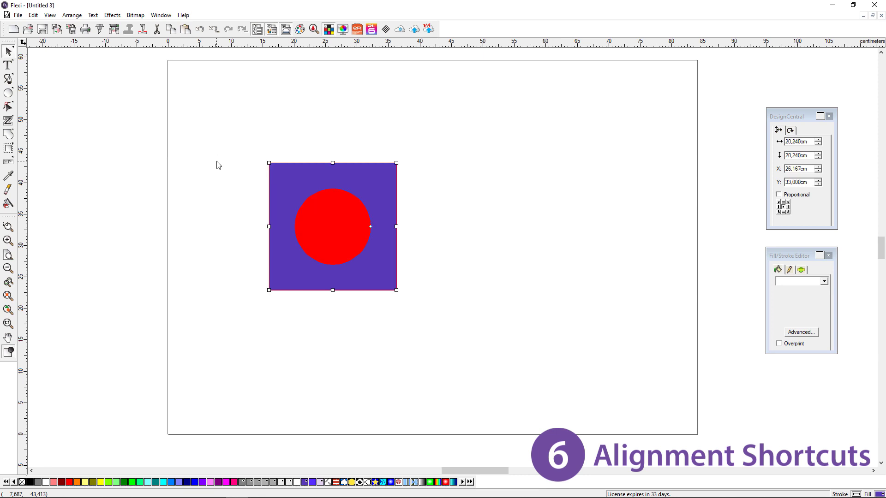
key(Escape)
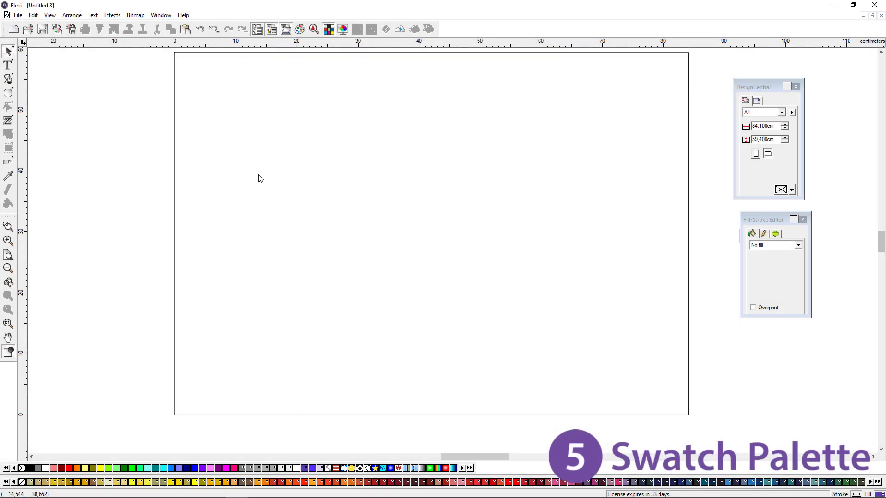
Step: Create a swatch chart from the current palette to bring up its size and layout settings
click(49, 14)
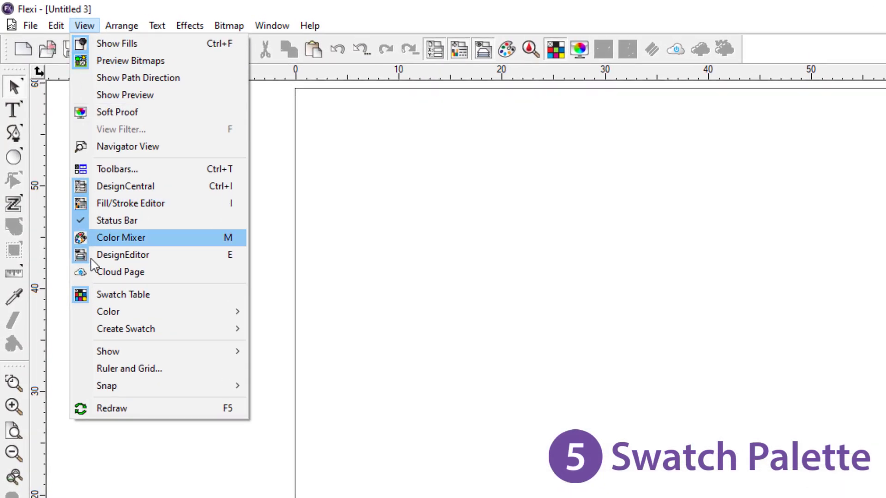
mouse_move(104, 331)
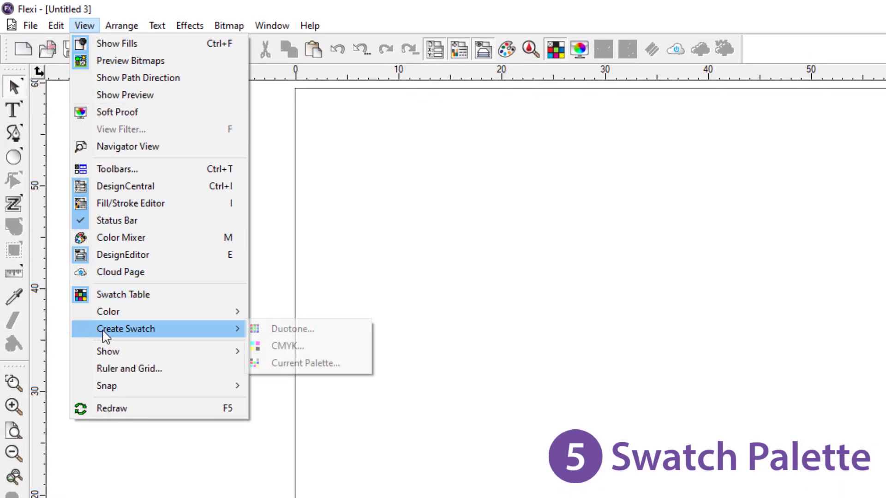
click(314, 362)
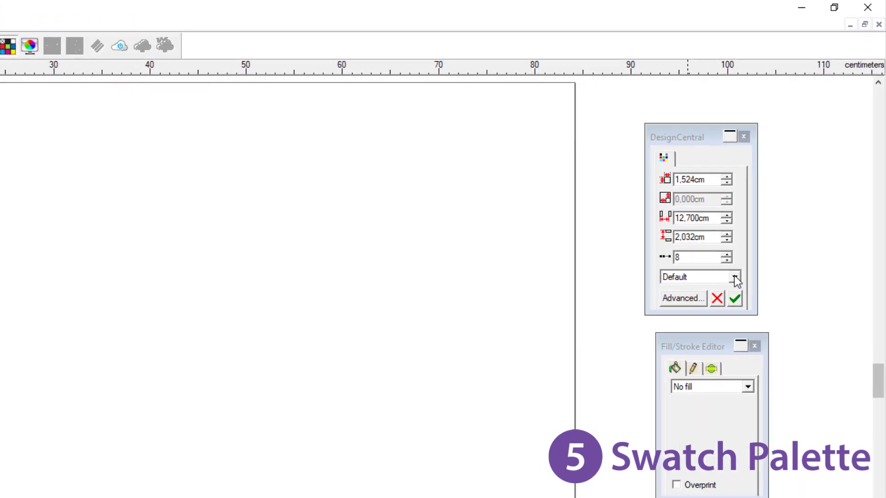
Step: Build the swatch chart from RAL colours, hiding Maize yellow and labelling in Agency FB
click(734, 277)
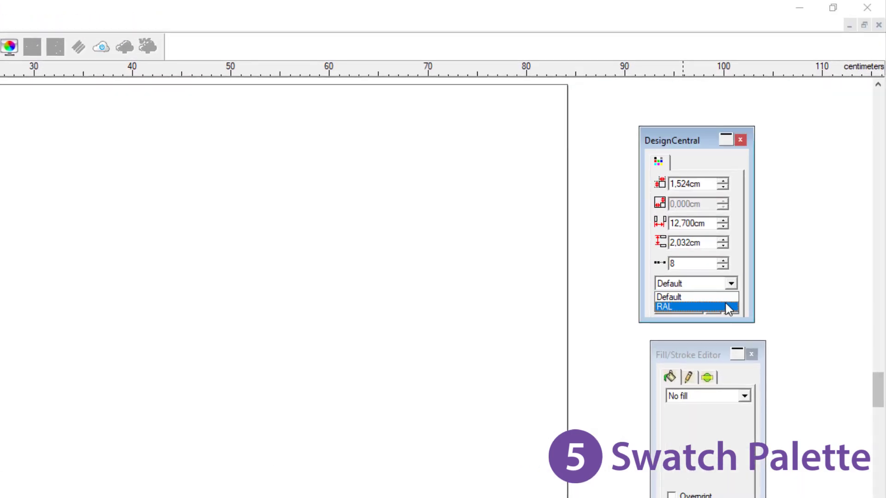
click(726, 304)
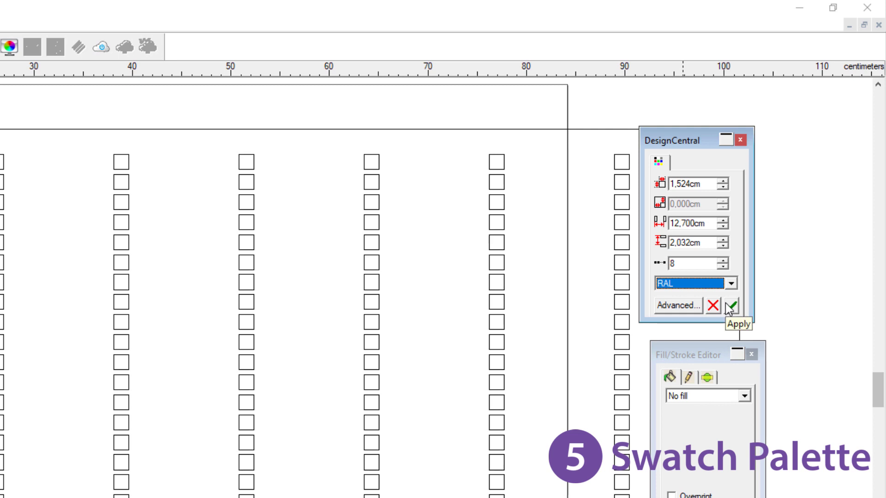
click(677, 305)
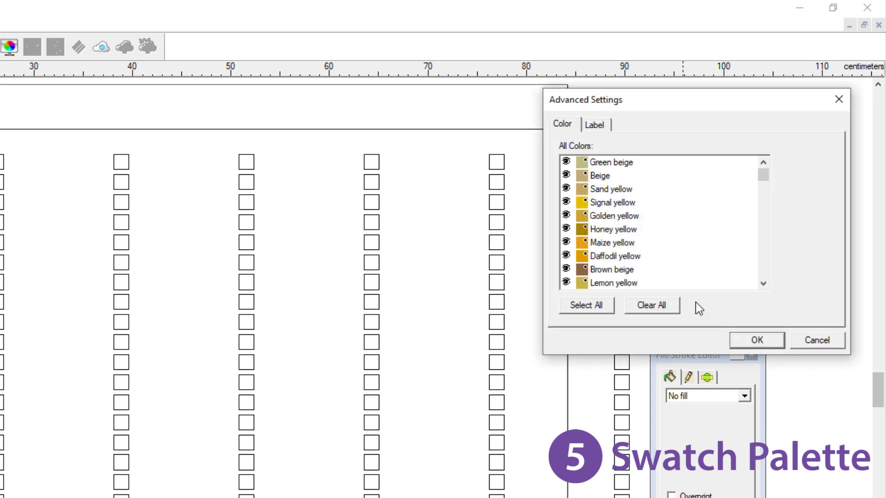
click(565, 241)
click(595, 124)
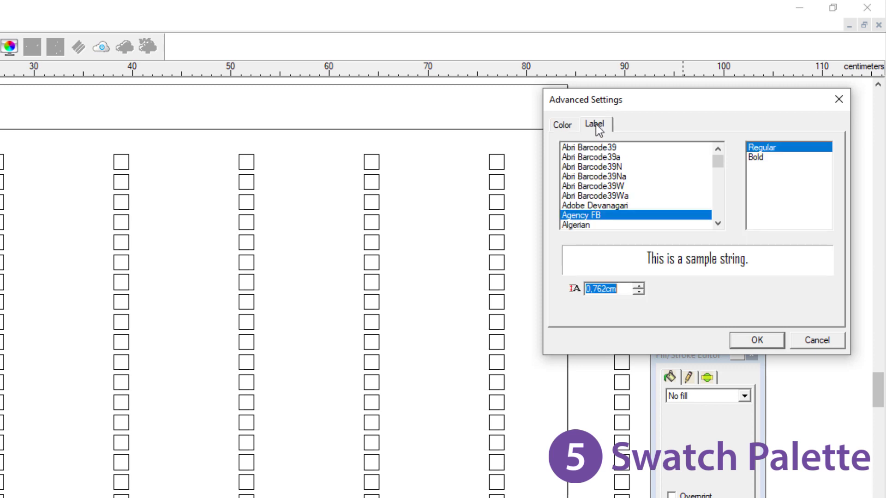
click(761, 341)
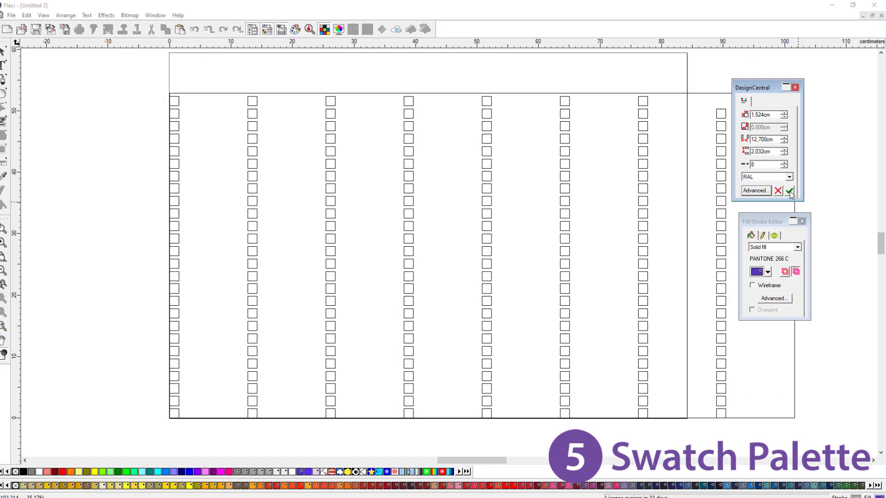
click(763, 241)
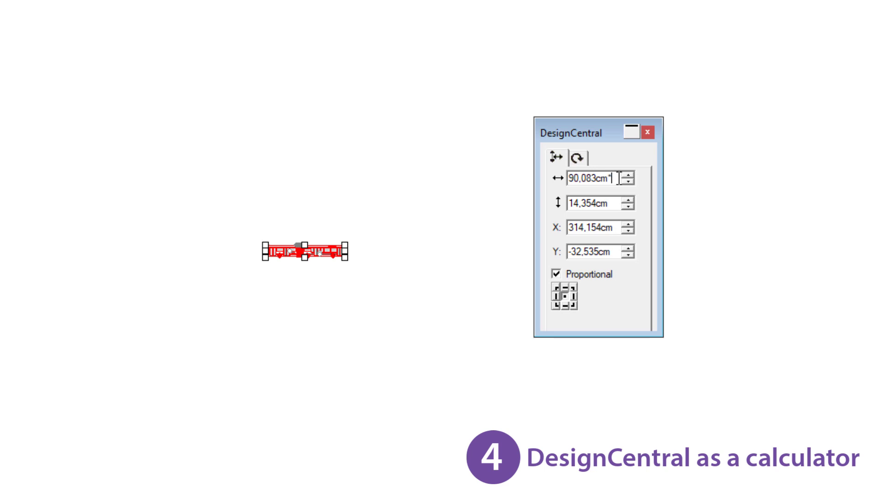
Step: Scale the bus width by 20 to 1801,660cm, then enter a new width of 50in
text(0)
key(Return)
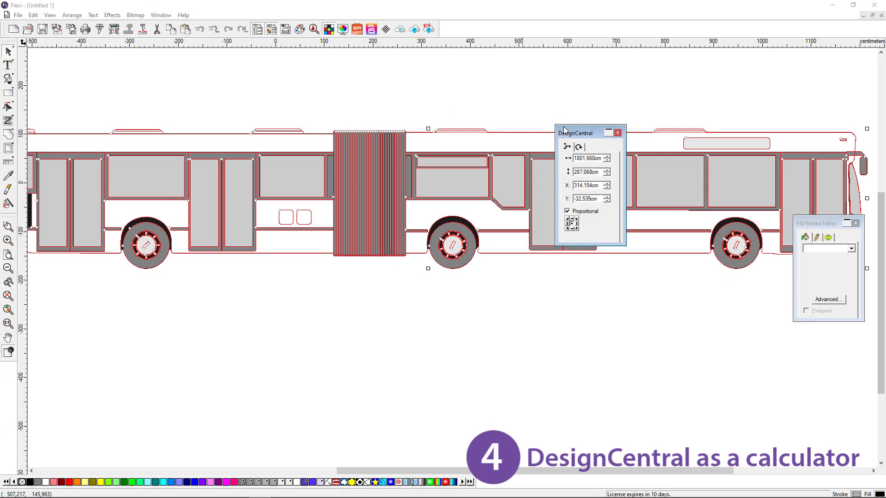
drag(575, 134, 798, 74)
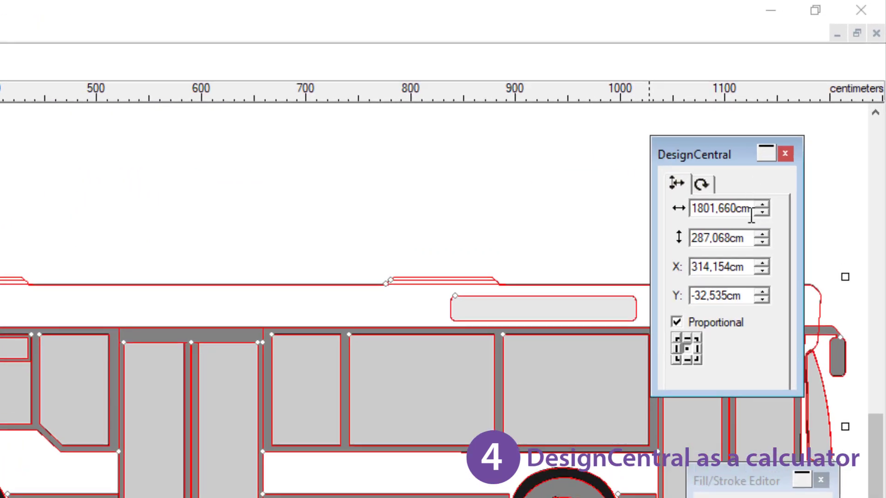
drag(751, 207, 674, 210)
text(50i)
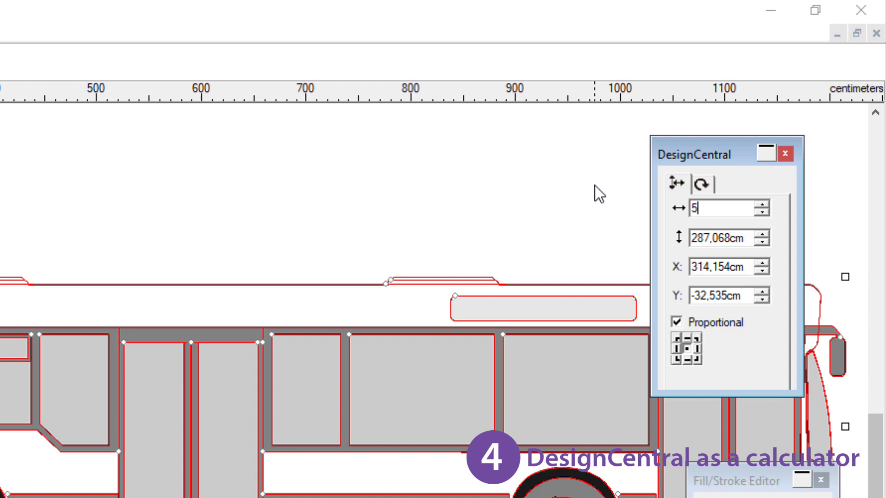
text(n)
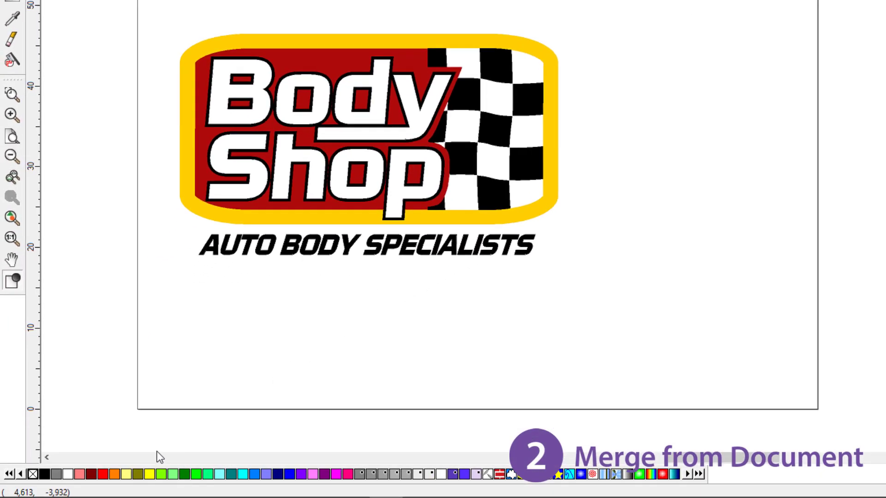
Step: Create a new colour table holding only the Body Shop logo's colours, shown as a list
right_click(58, 474)
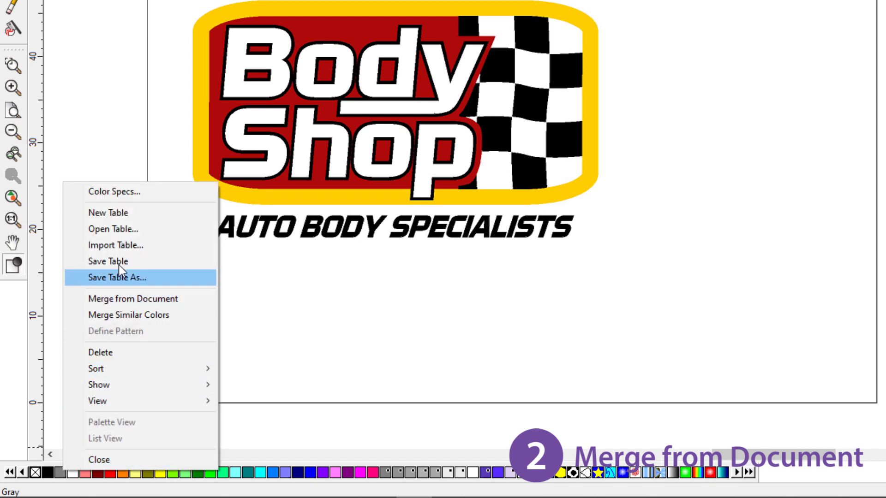
click(126, 215)
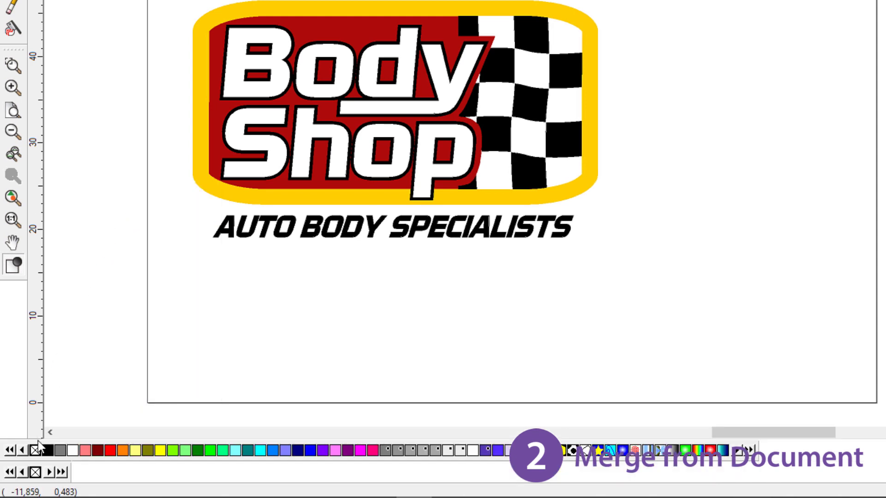
right_click(33, 470)
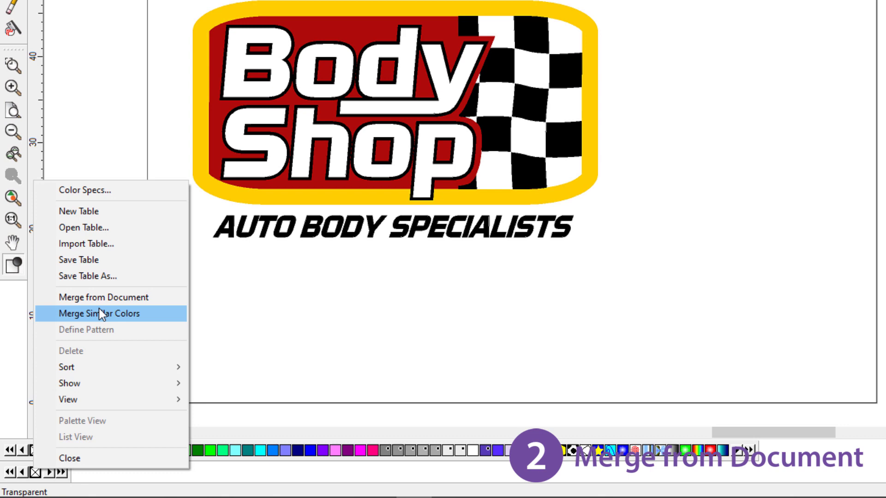
click(102, 297)
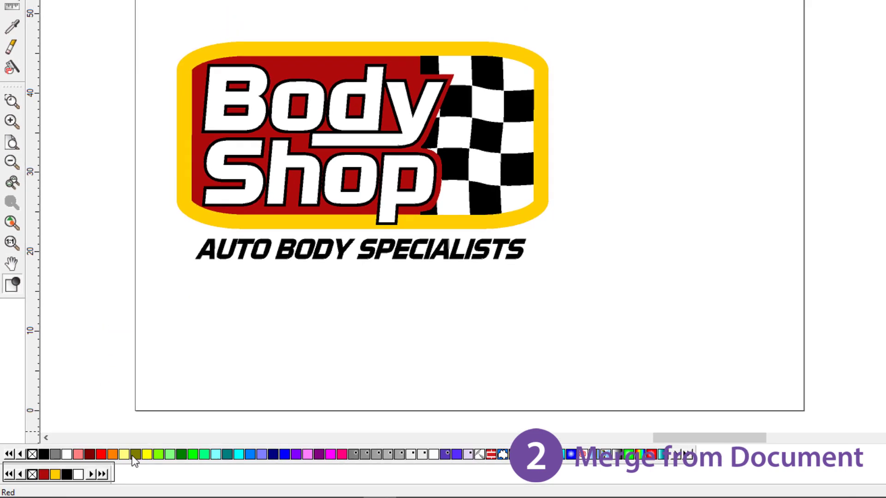
drag(566, 129, 759, 66)
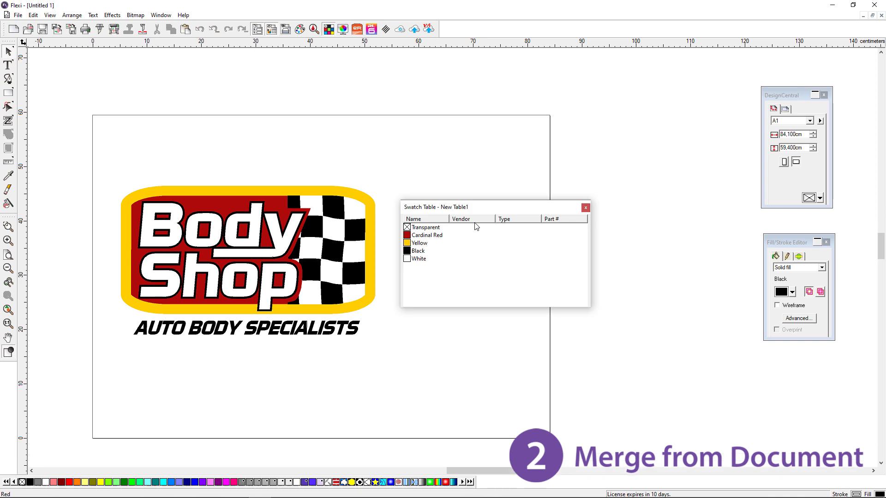
Step: Add the text TEST above the logo and enlarge it about five times
click(10, 66)
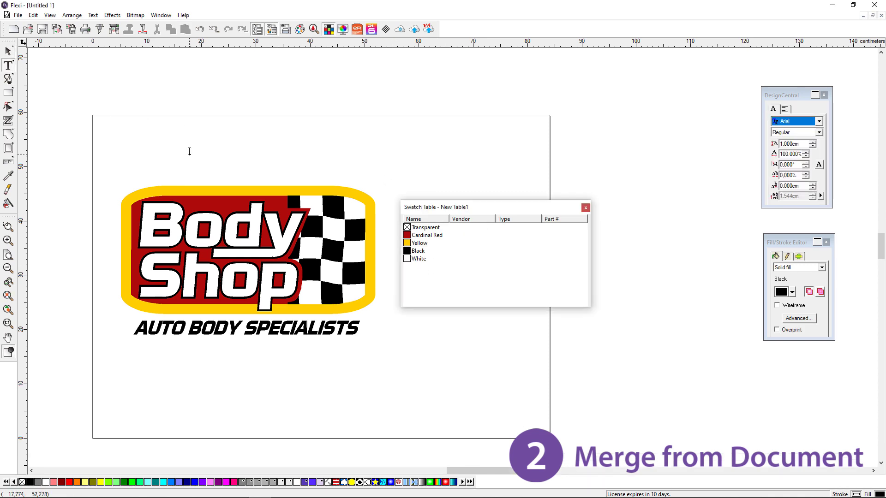
text(TEST)
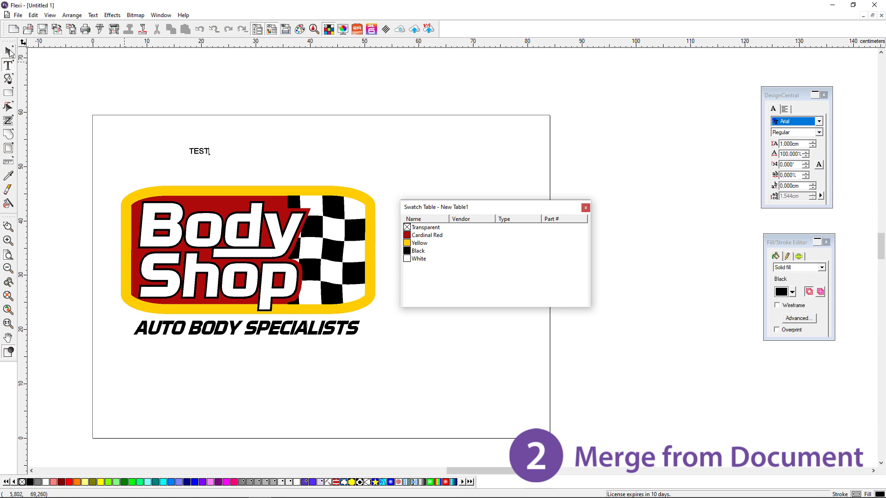
click(9, 52)
drag(212, 157, 288, 177)
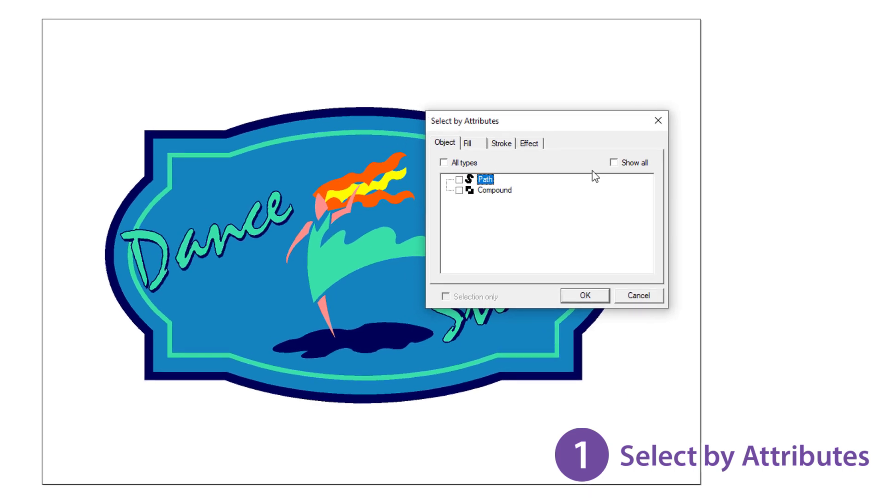
Step: Select all Ocean Blue-filled shapes in the Dance Studio logo by fill attribute and recolour them Red
drag(564, 127, 571, 84)
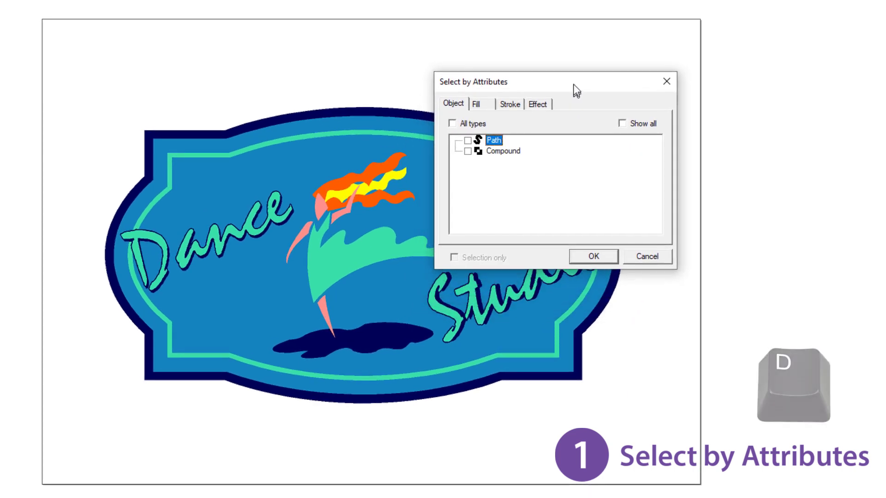
click(481, 101)
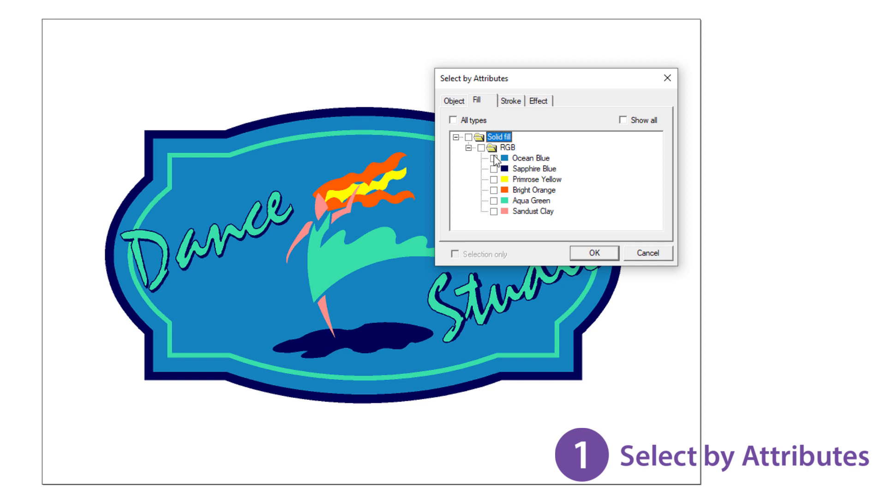
click(580, 253)
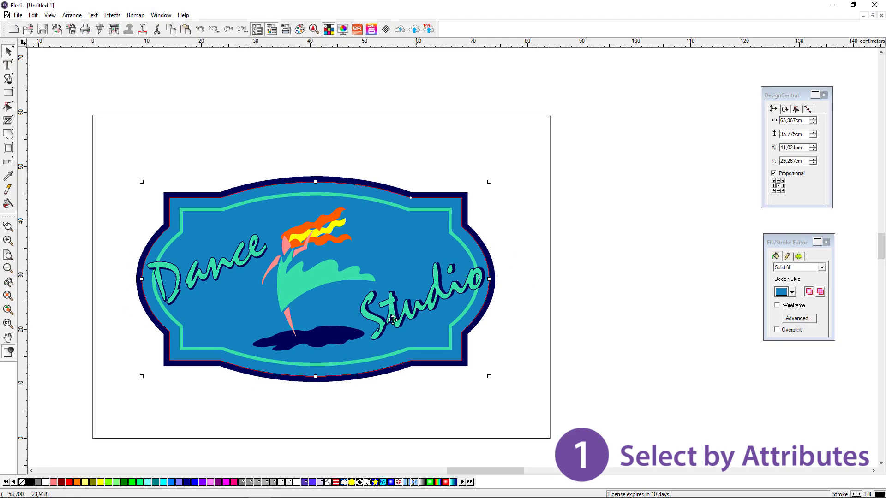
click(69, 482)
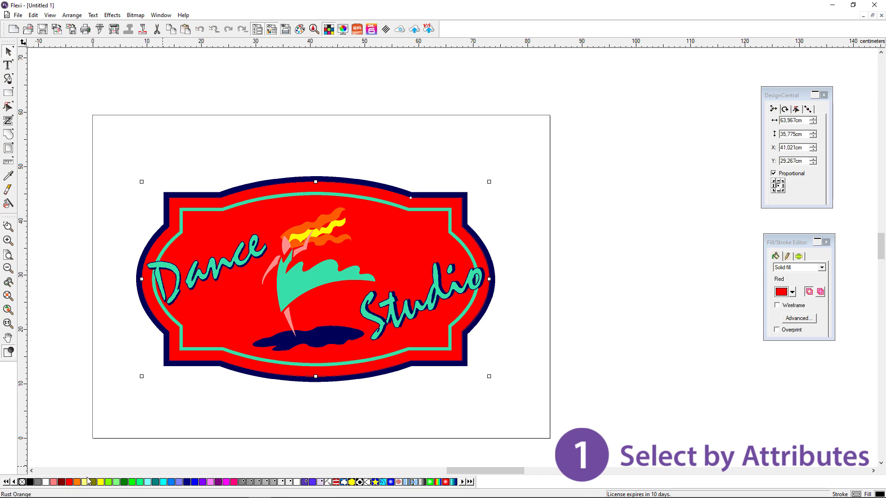
click(447, 439)
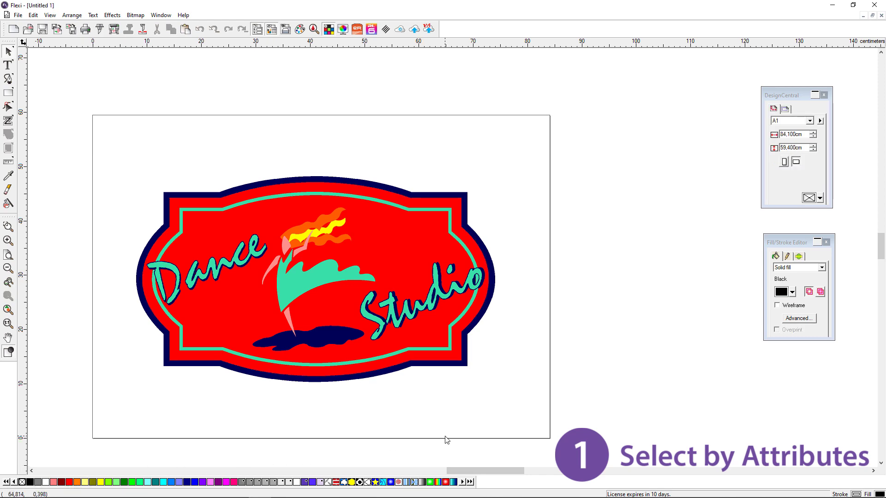